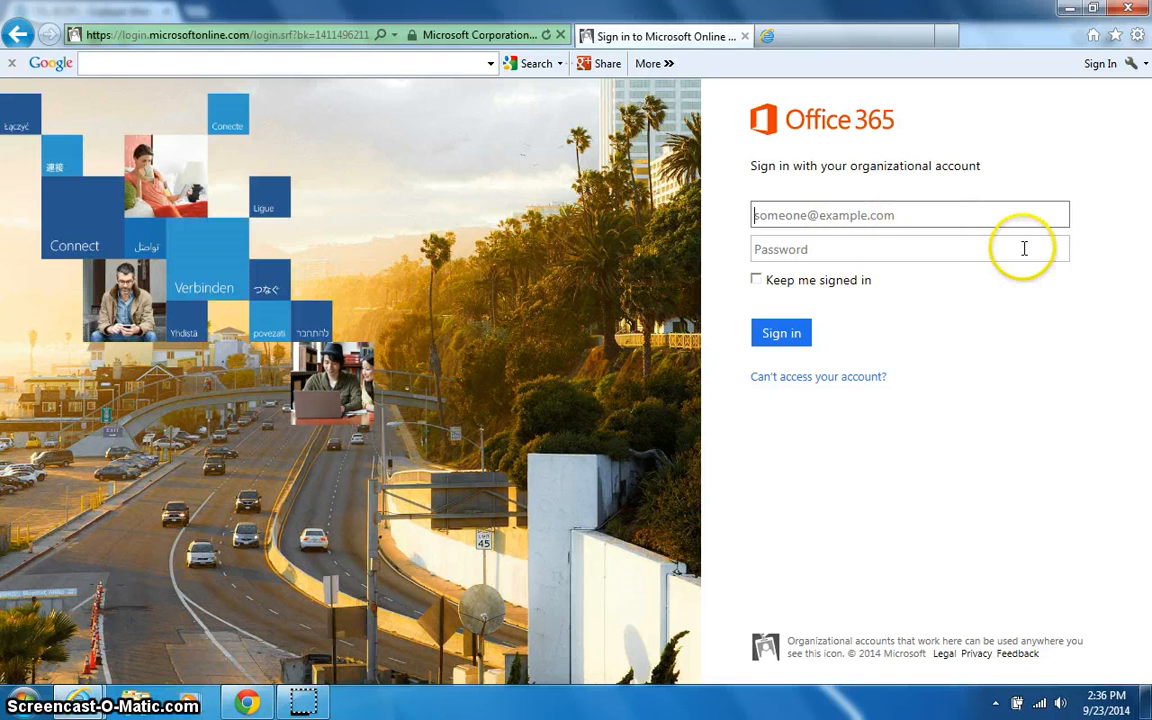
Switch to the Office 365 session in Chrome and create a new blank Word document in OneDrive
click(248, 701)
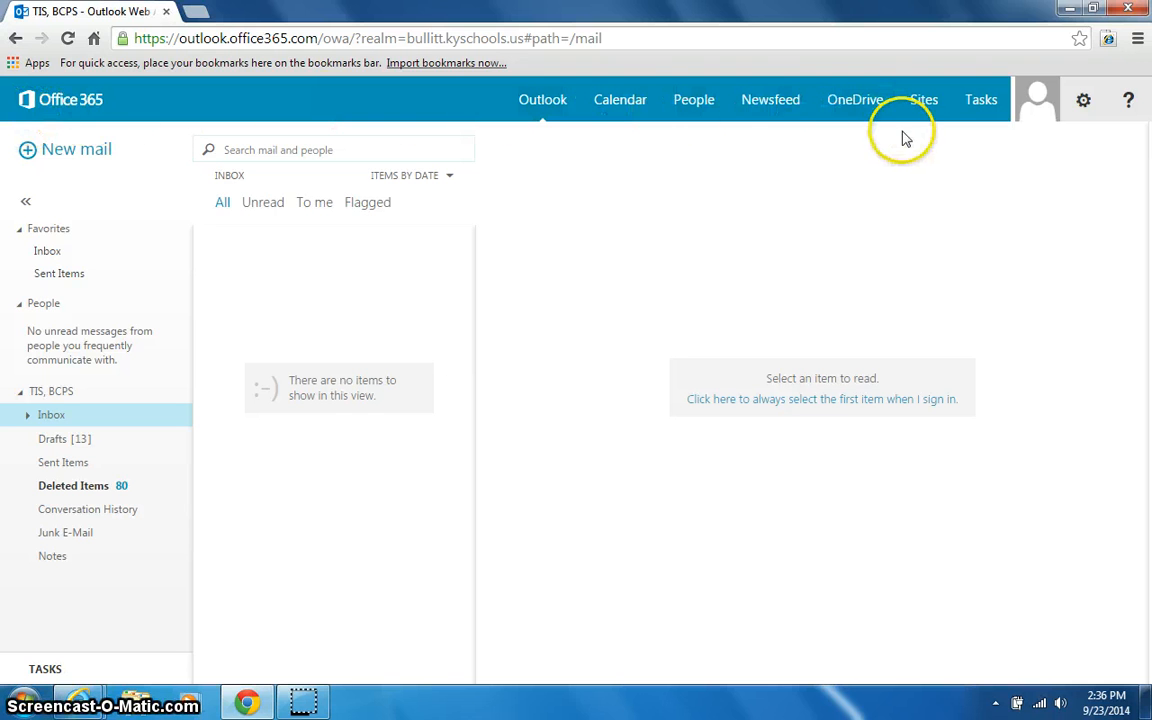
click(857, 105)
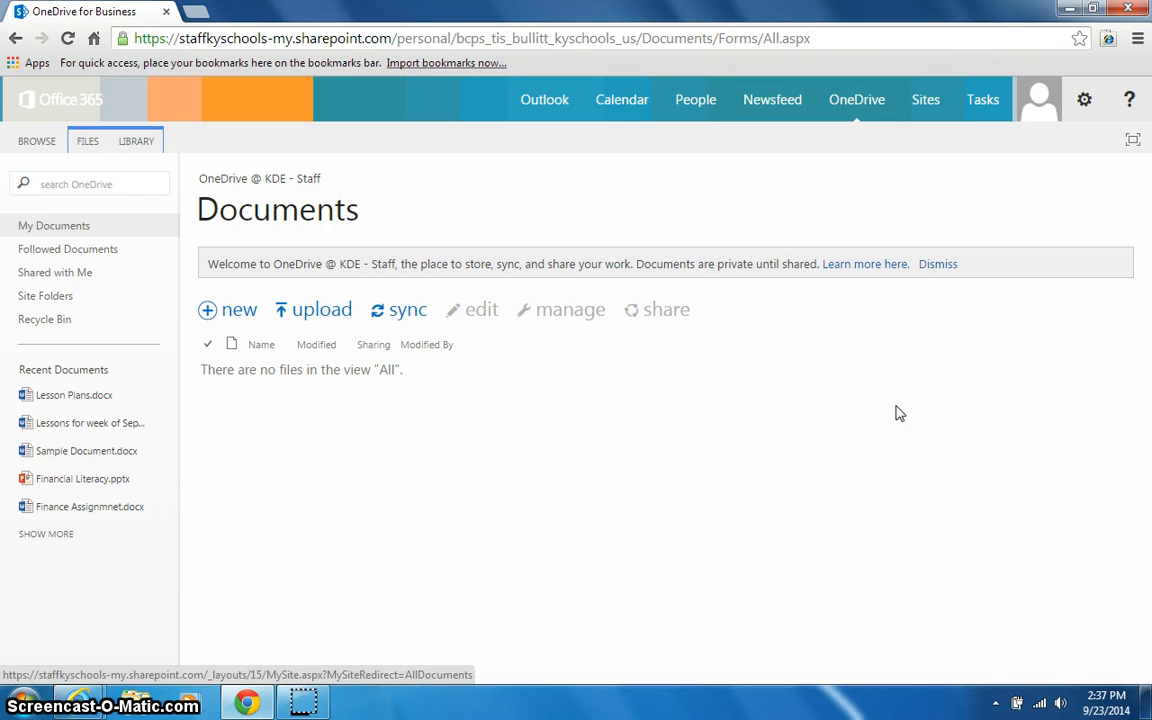
click(239, 320)
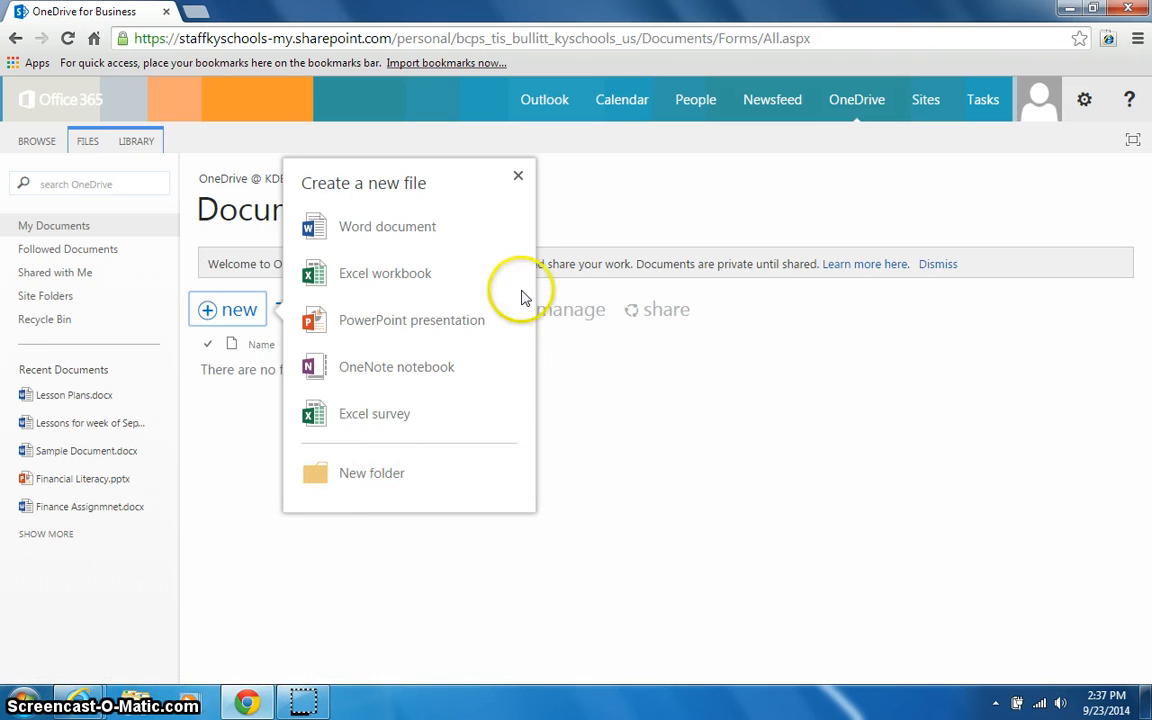
click(340, 232)
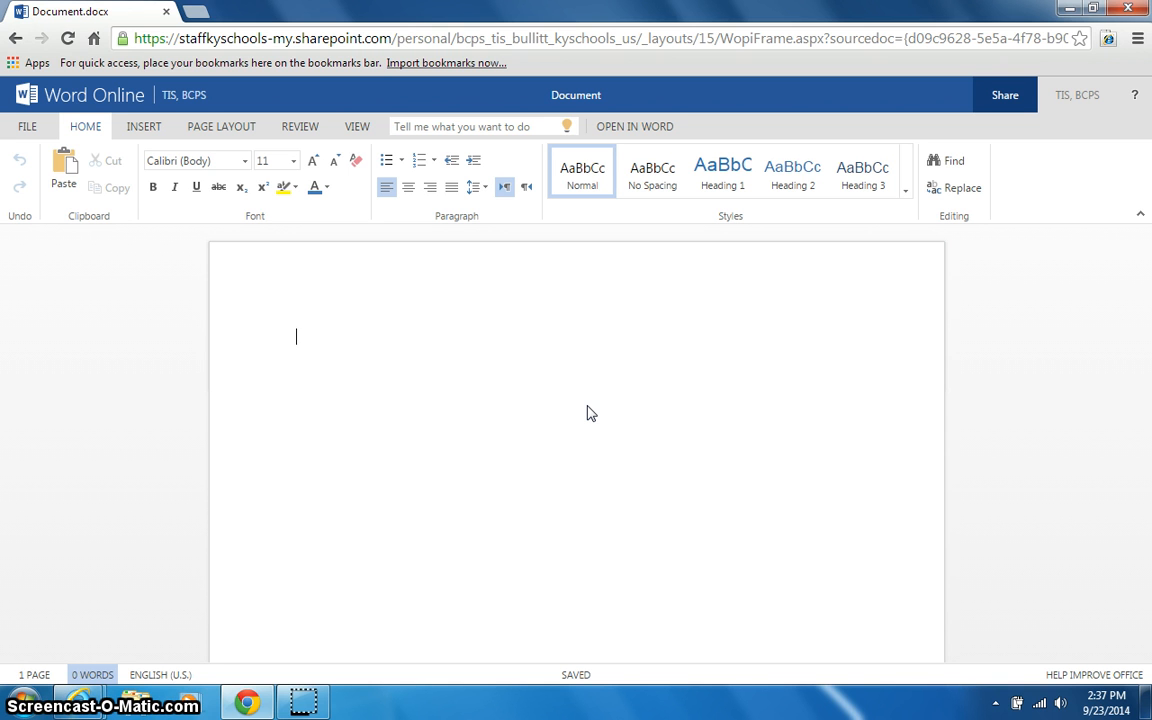
Enter the line "Lessons Plans for 3rd grade" and format the word "grade" as bold, italic, underlined Arial
text(ssons Plans for)
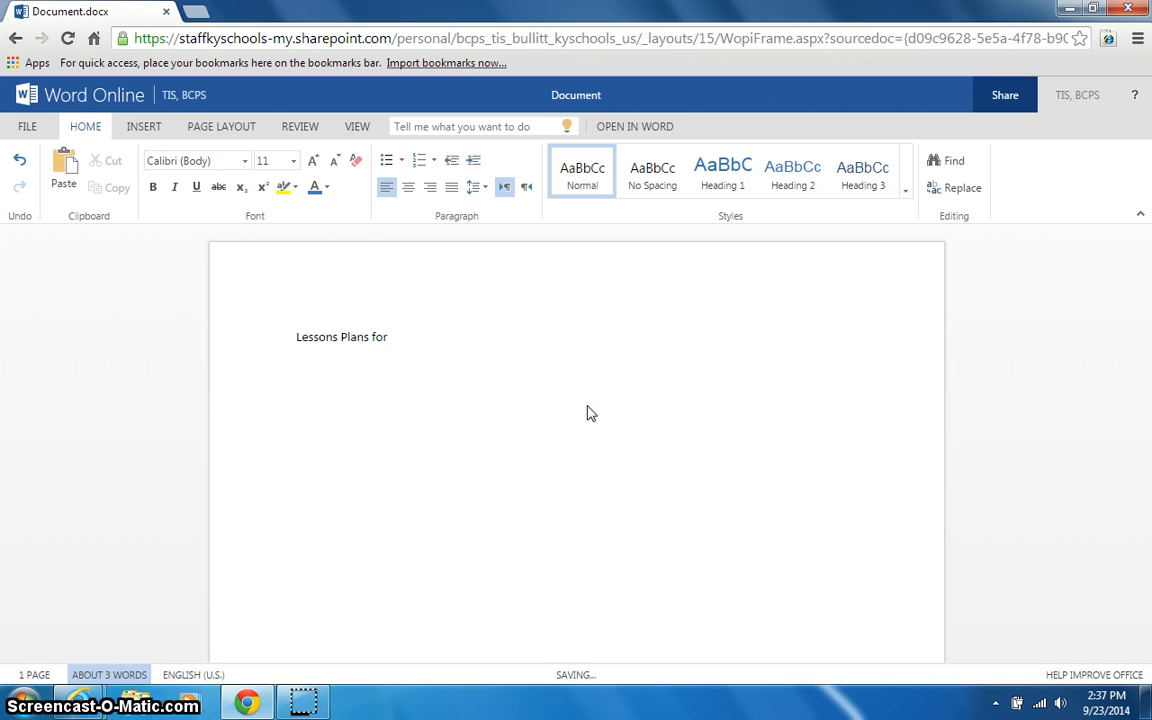
text(de)
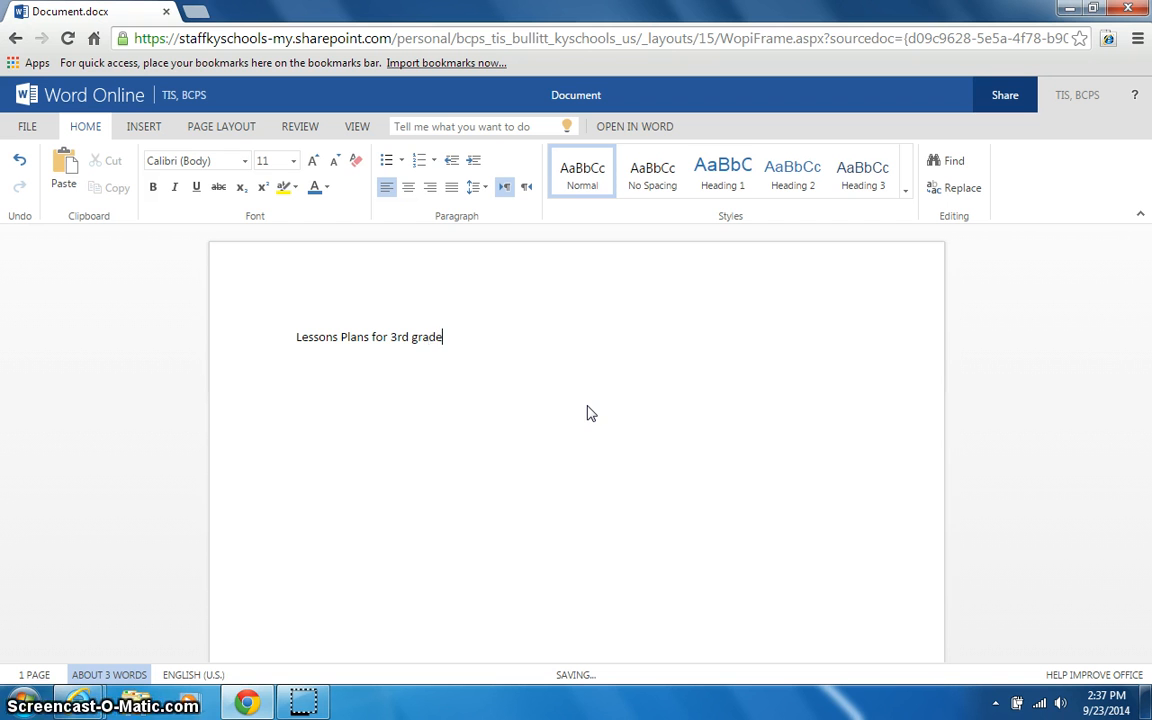
click(440, 335)
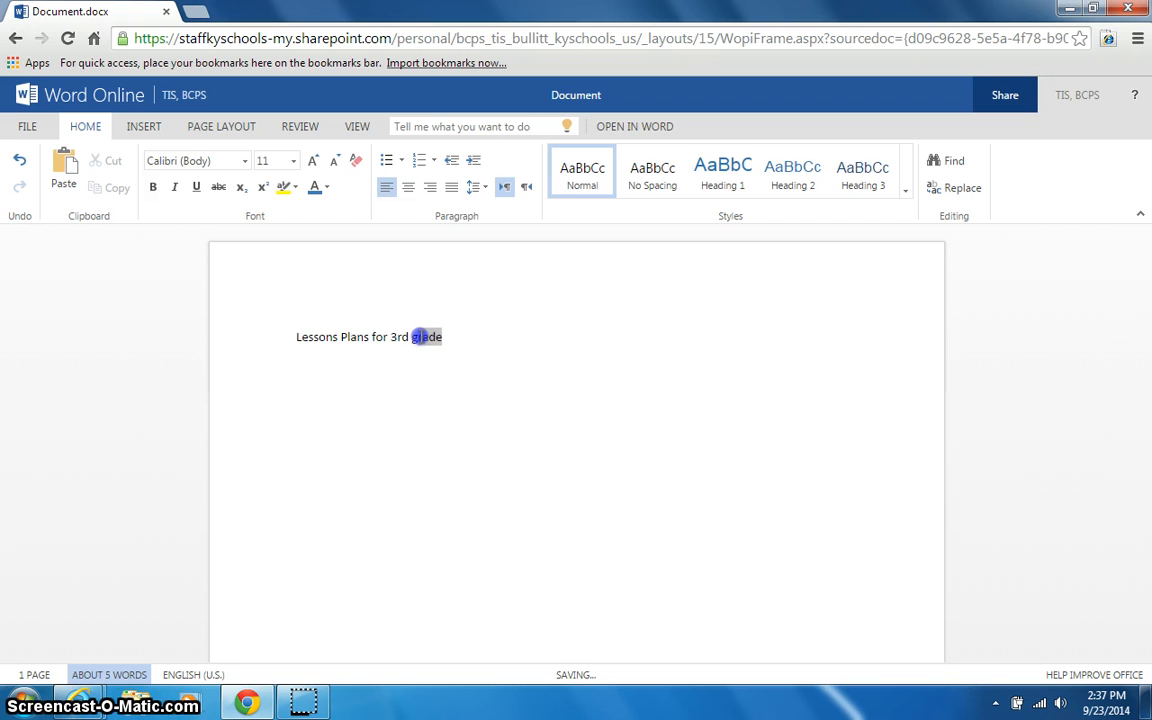
click(155, 187)
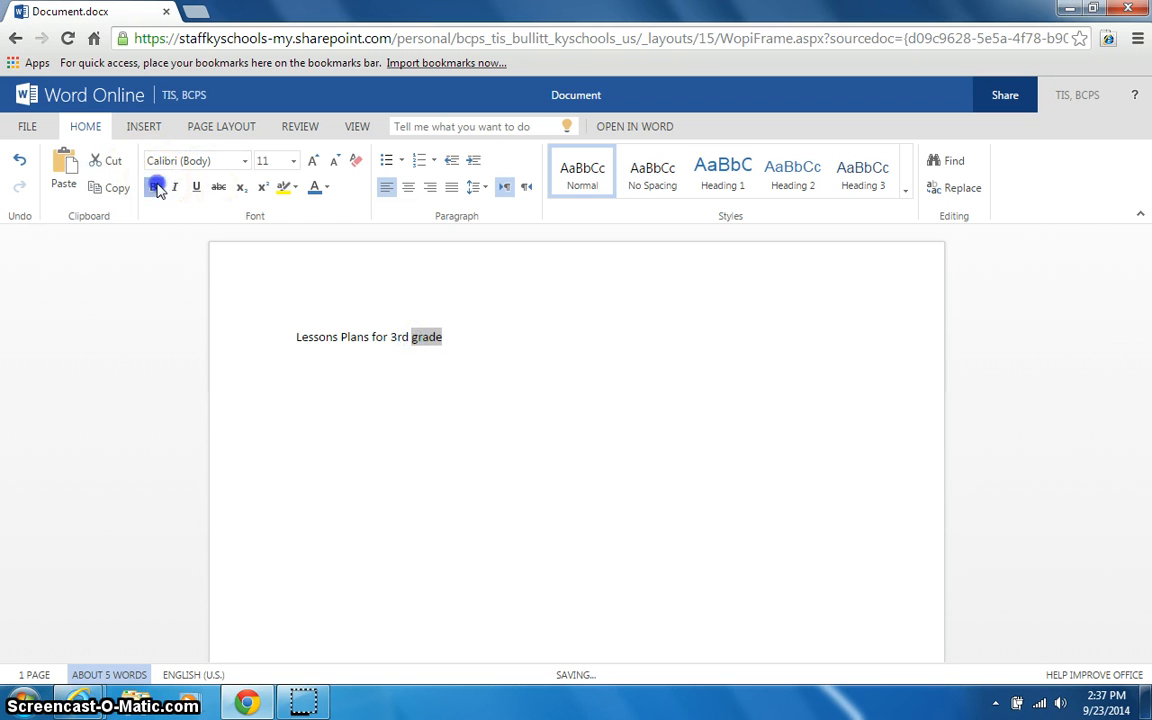
click(172, 188)
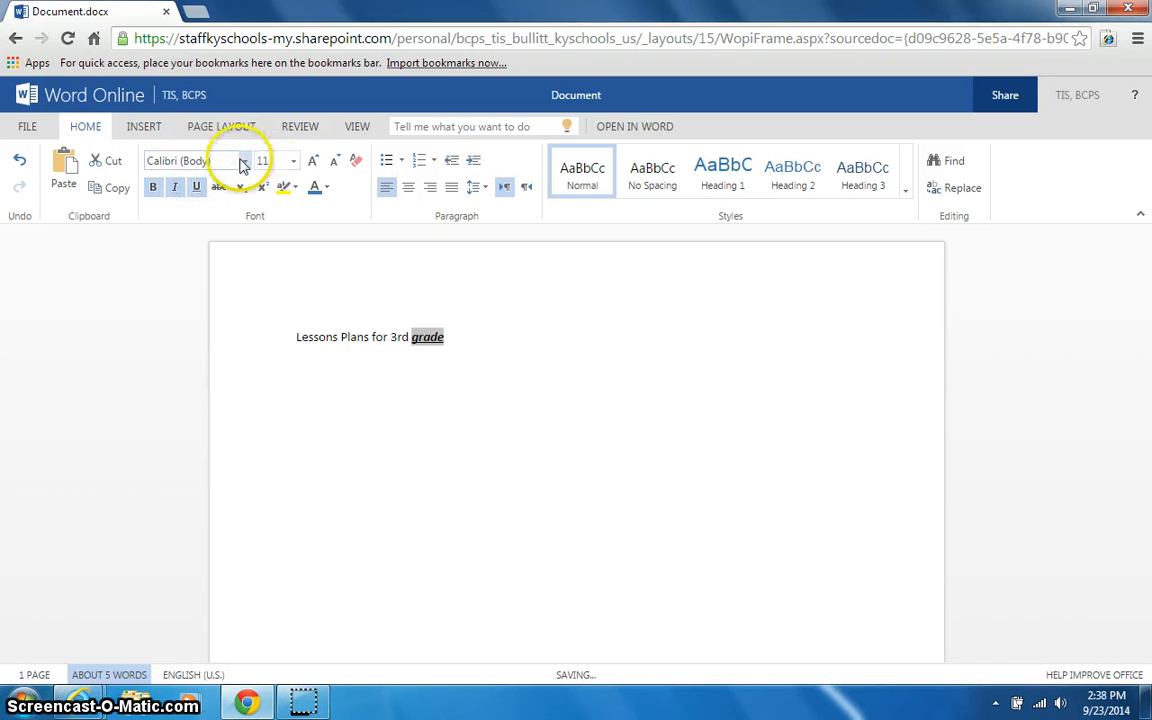
click(241, 162)
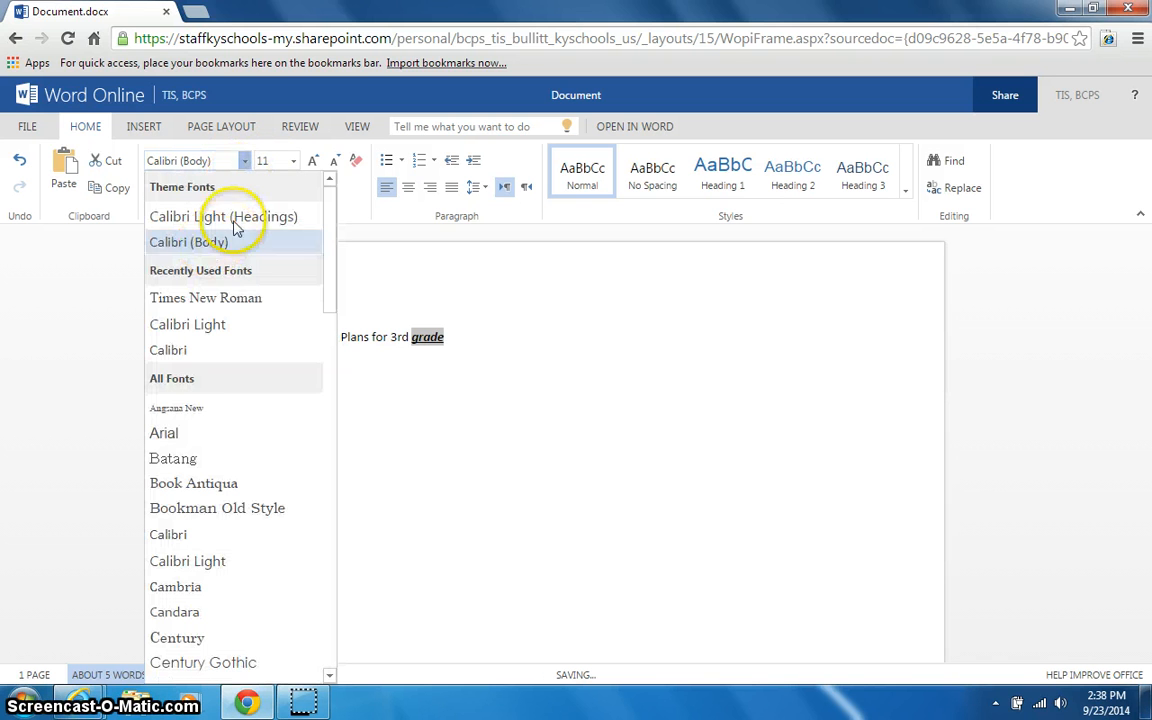
click(172, 435)
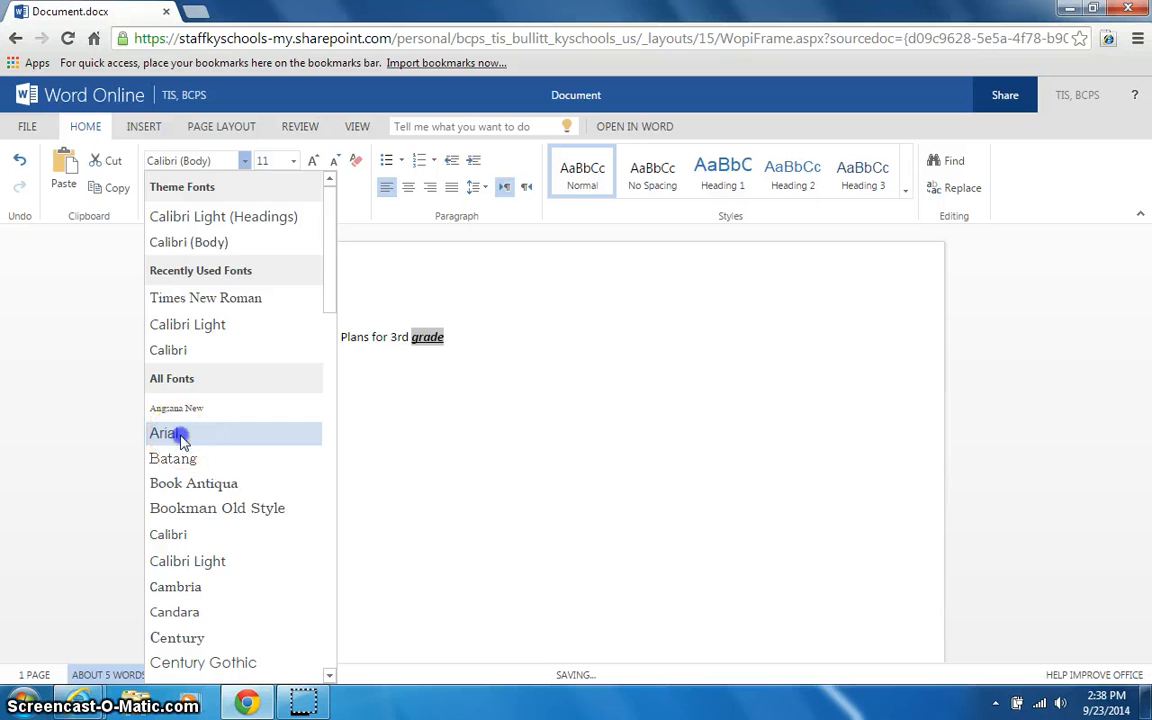
click(456, 337)
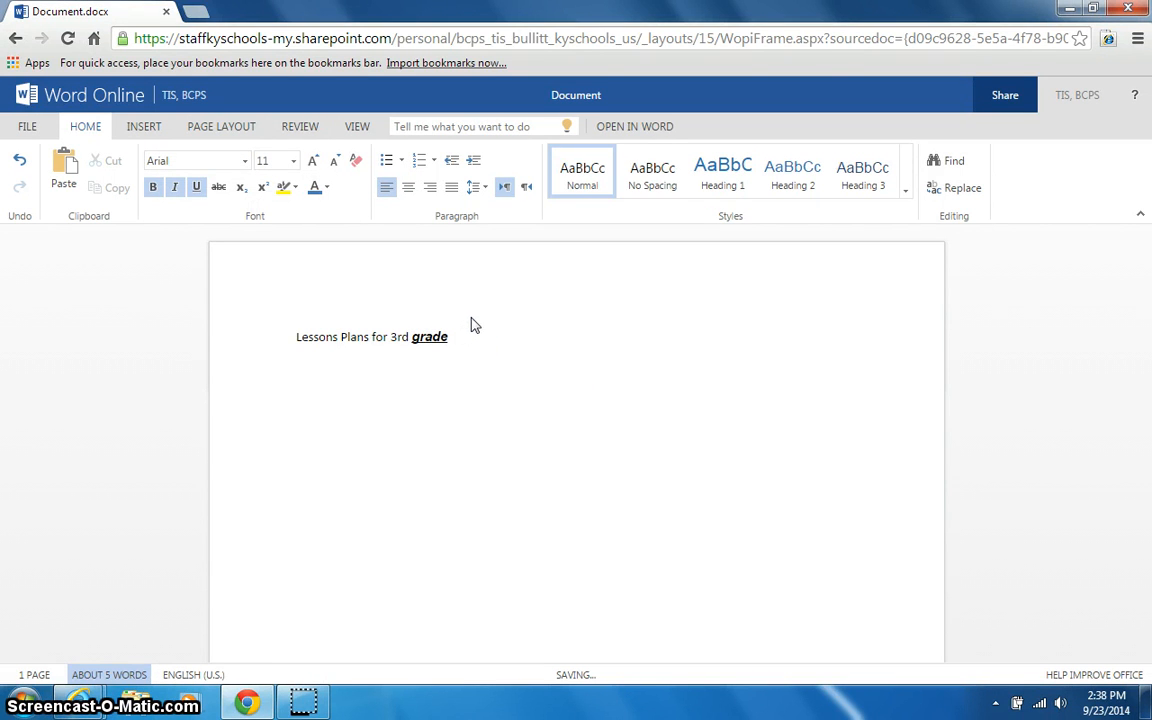
Review the document's Save As options, including saving and download choices, and return to the document
click(27, 128)
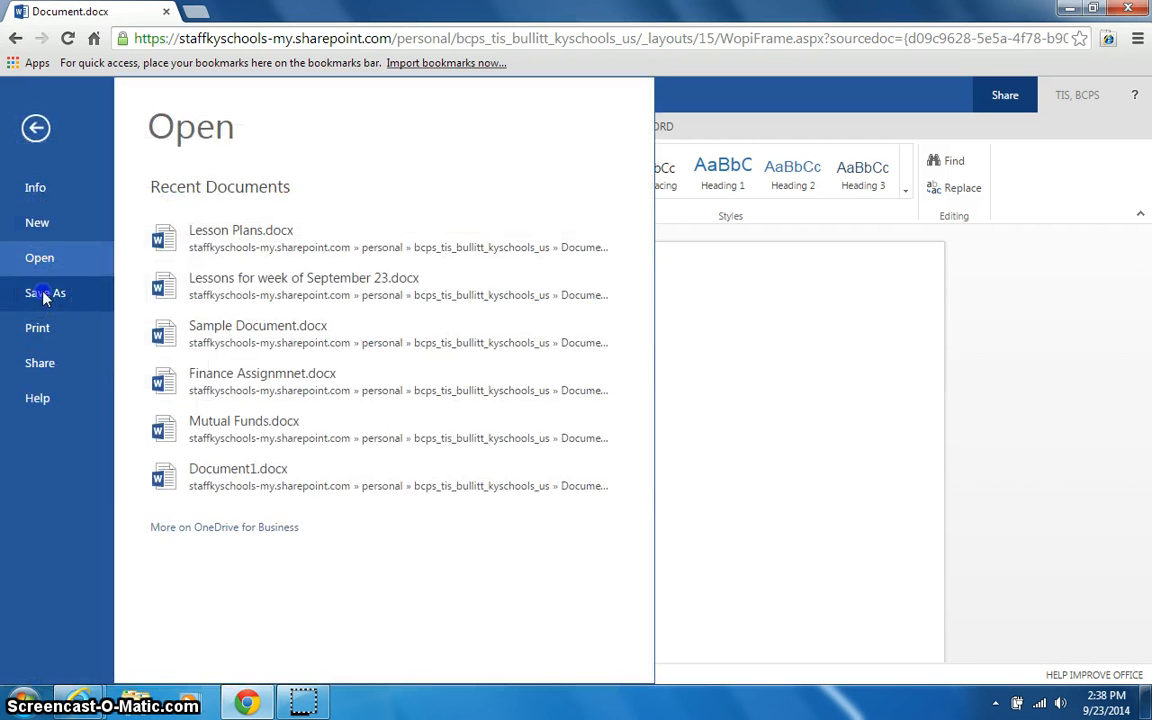
click(43, 295)
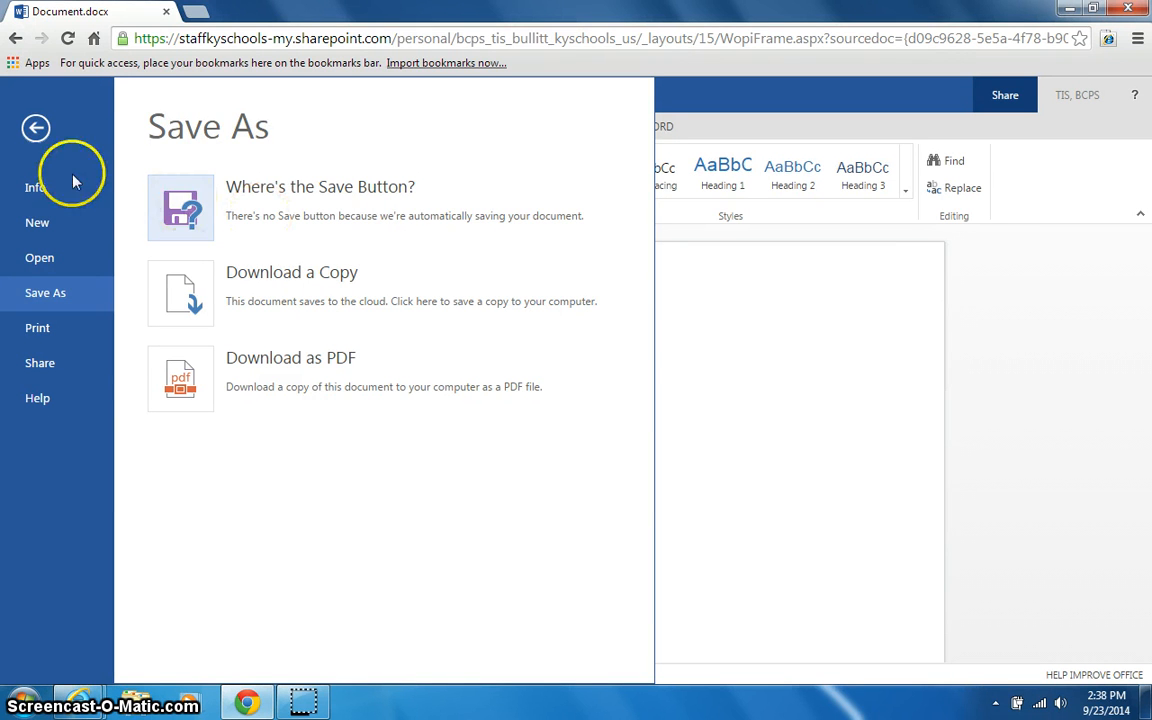
click(724, 346)
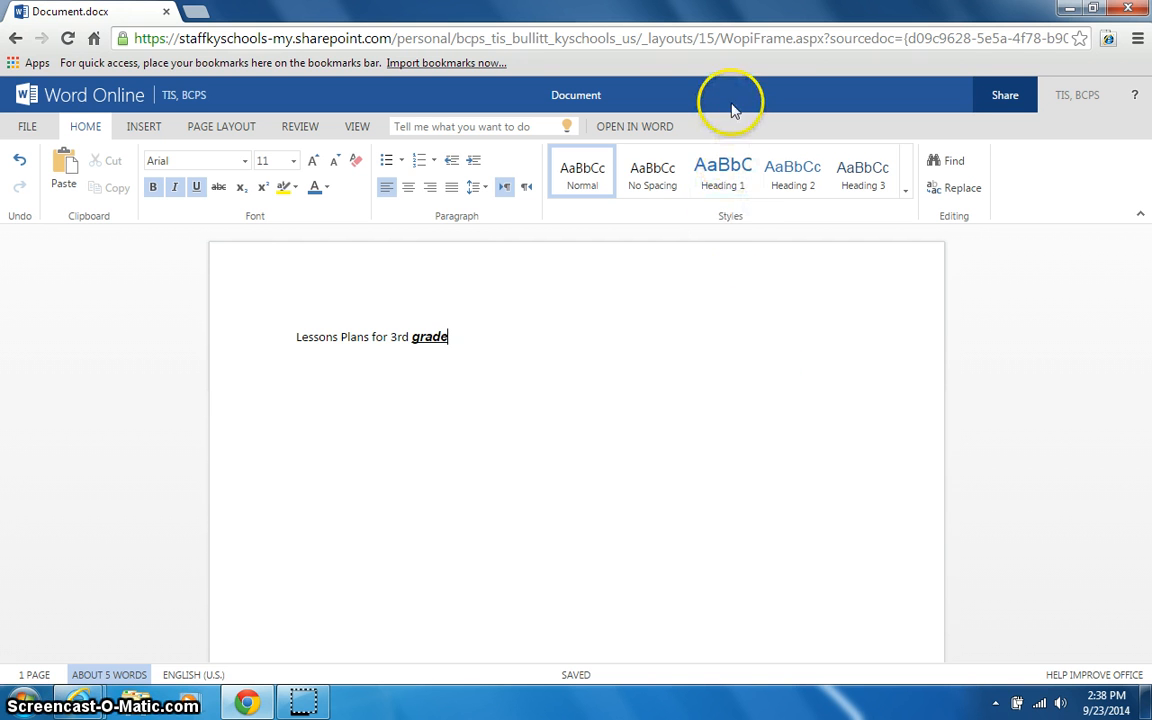
Rename the document as "Lesson Plan 3rd Grade"
click(558, 94)
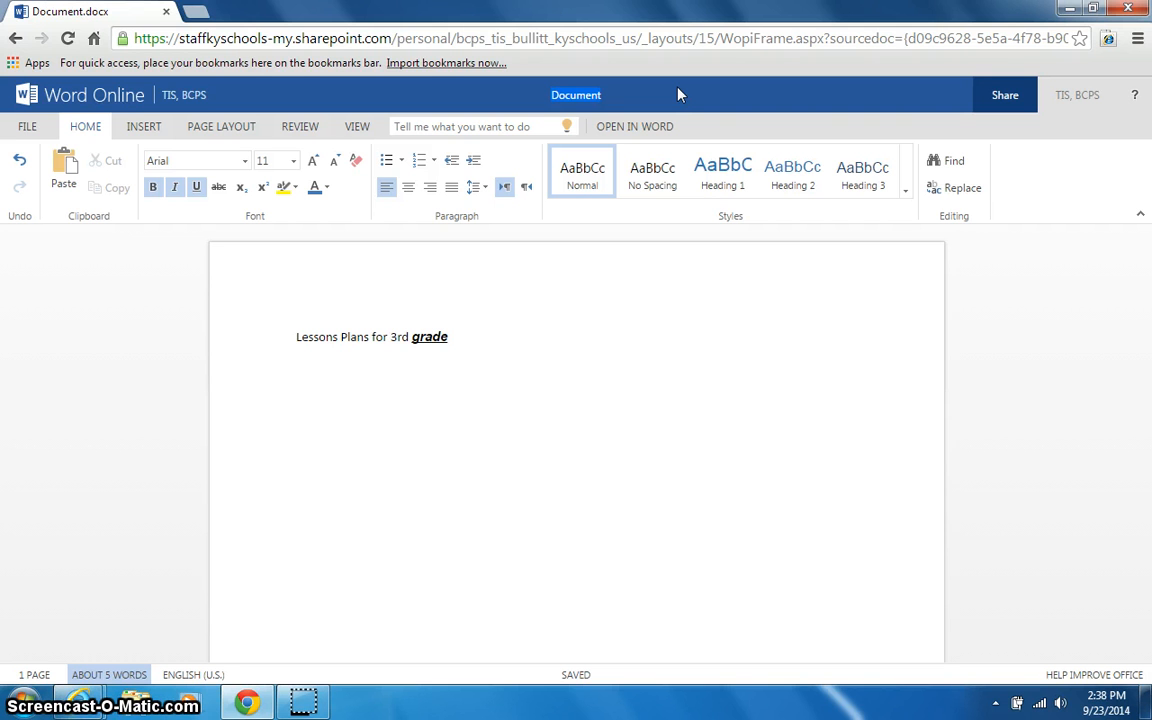
text(Lesson)
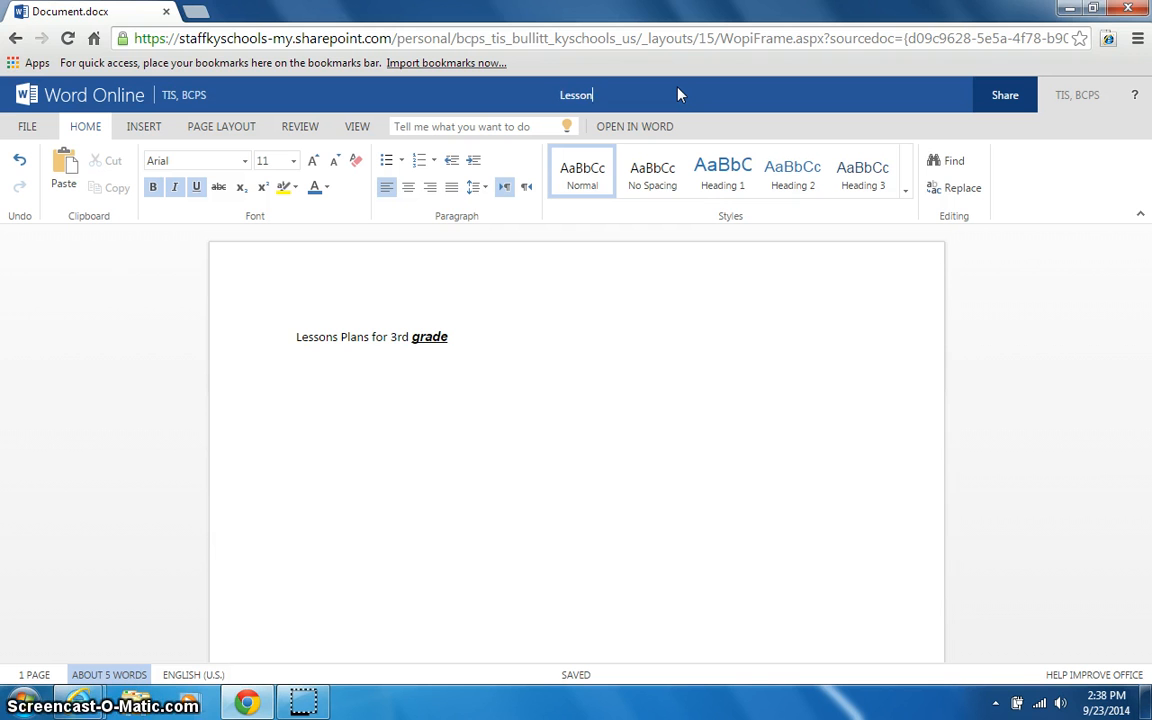
text( Plan )
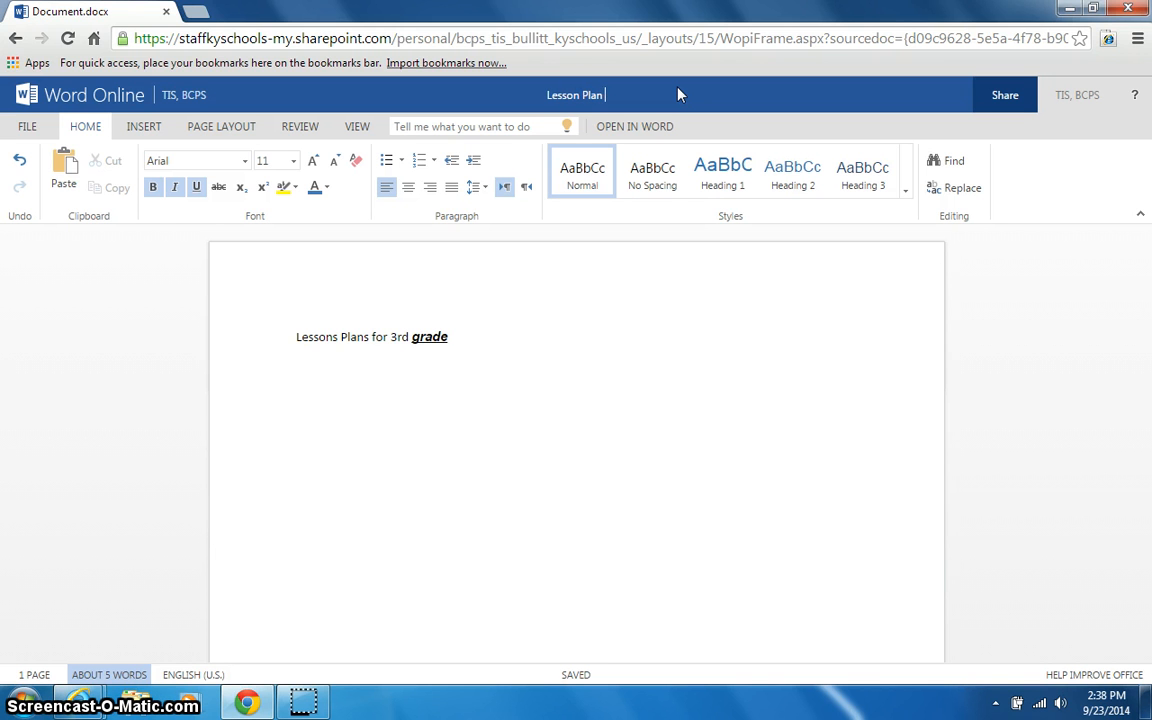
text(3rd )
text(Gal)
key(BackSpace)
key(BackSpace)
text(ra)
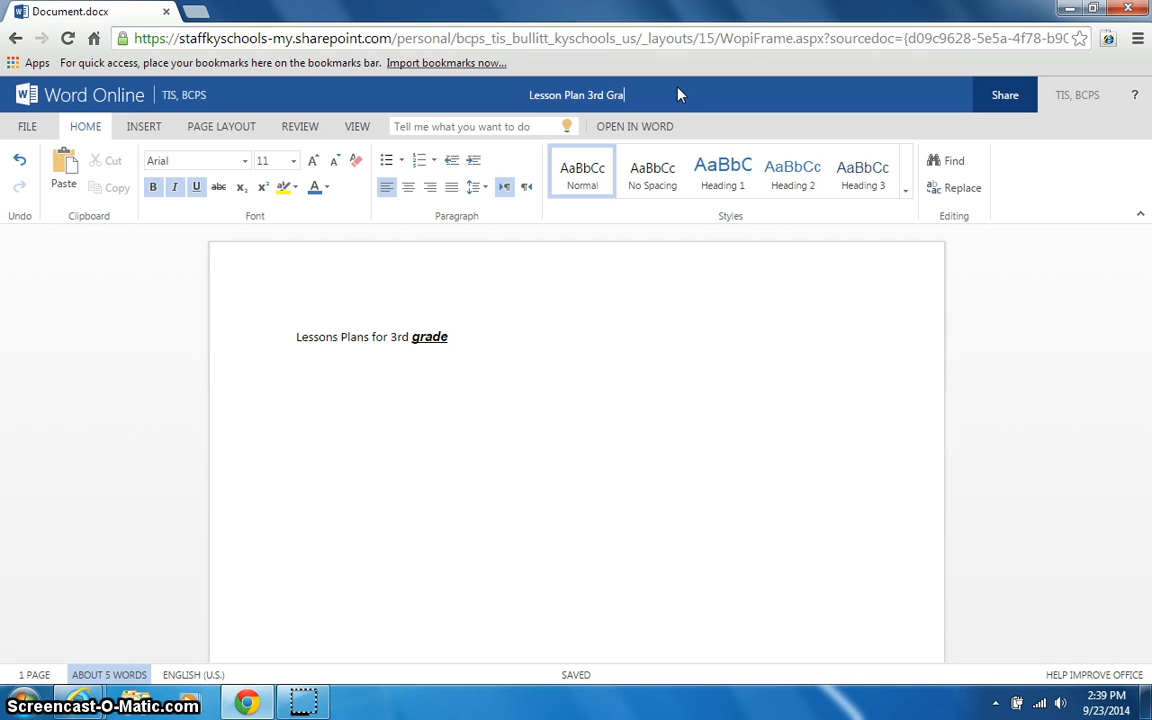
text(de)
click(535, 437)
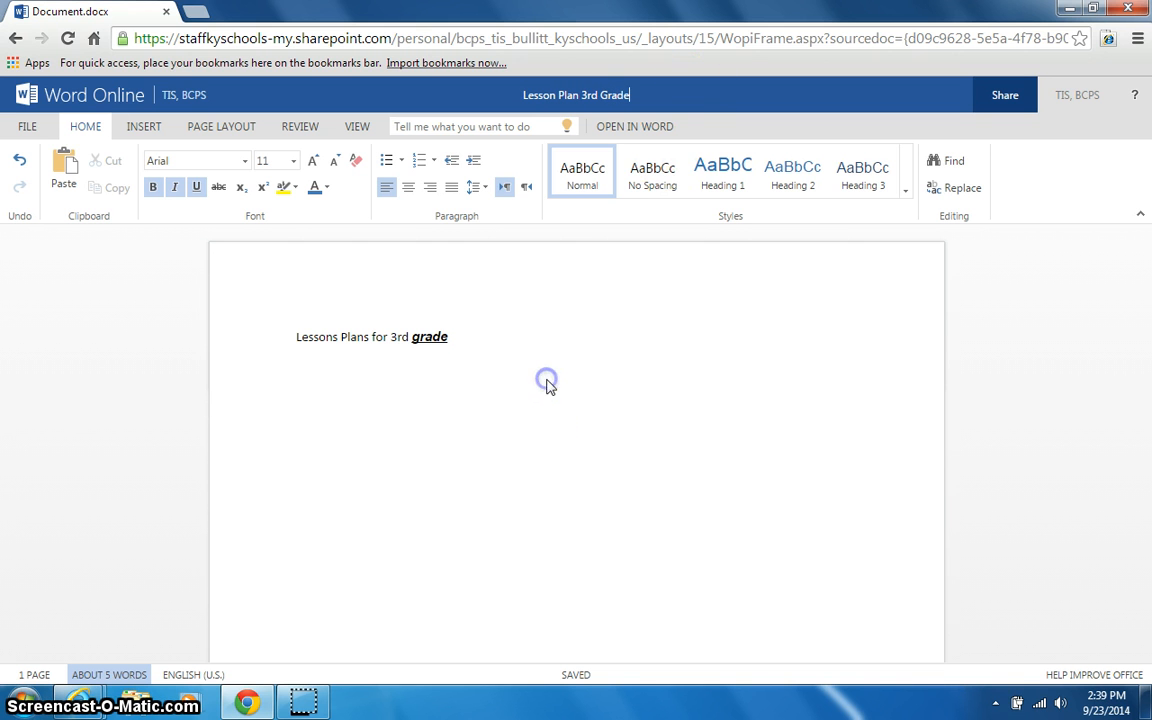
Return to the OneDrive documents list and create a new folder named "1st Period"
click(167, 96)
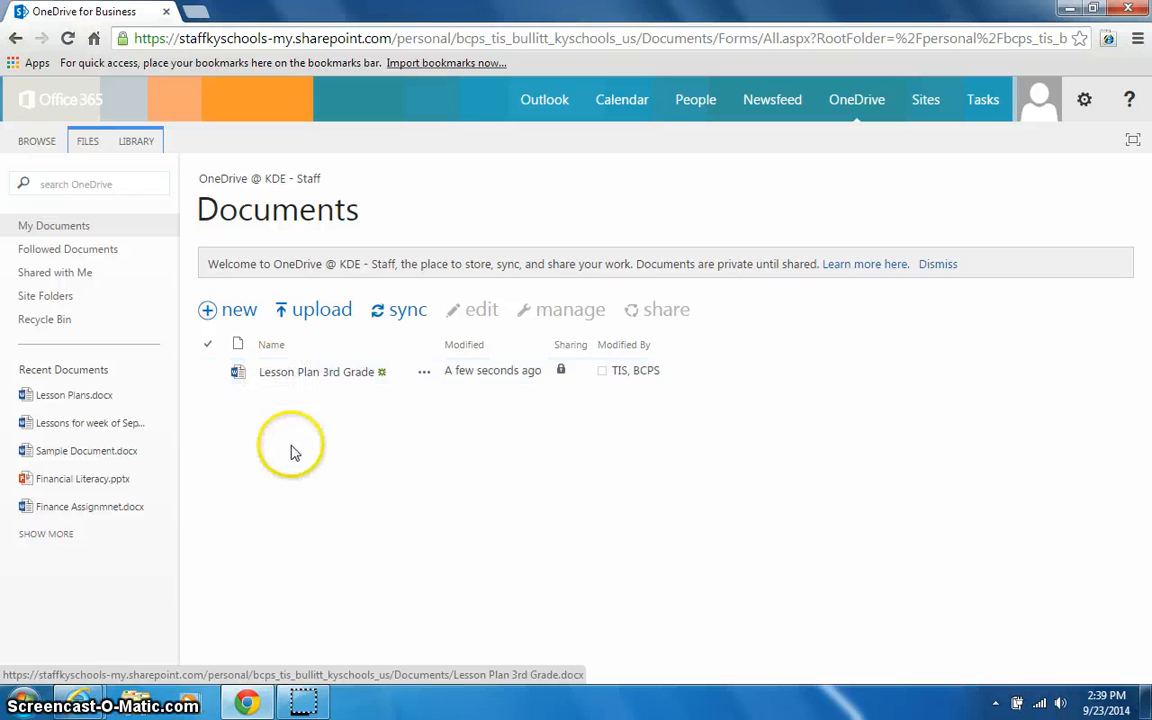
click(206, 313)
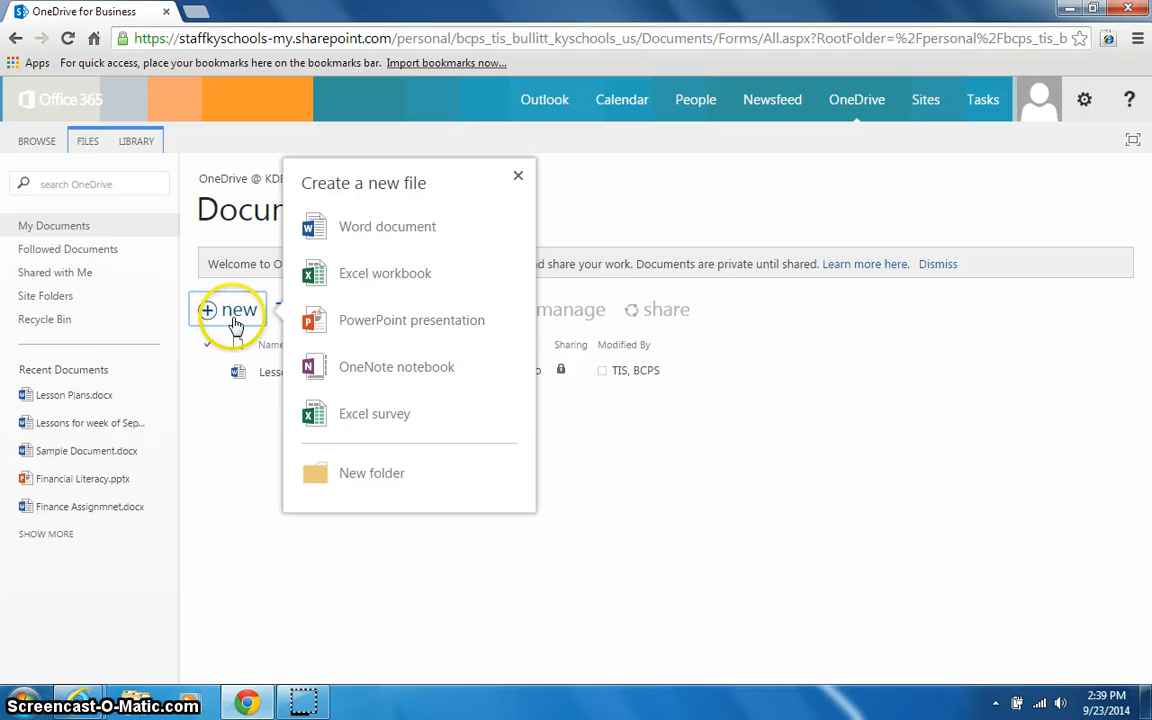
click(372, 474)
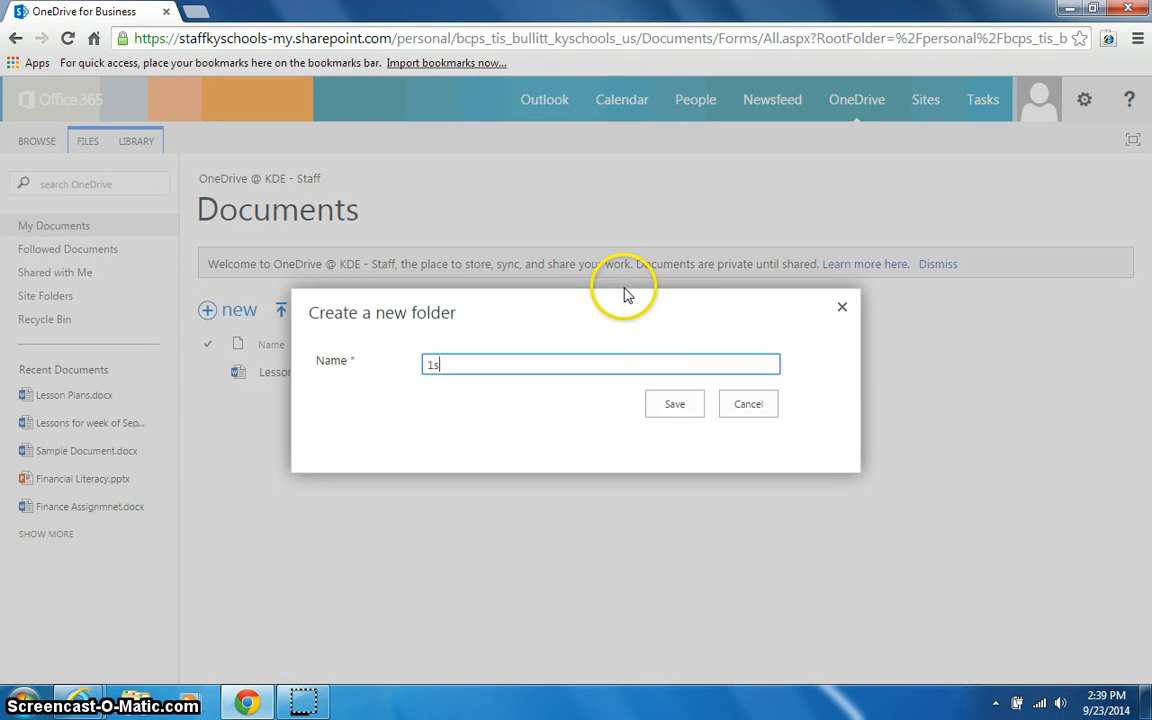
text(1st Period)
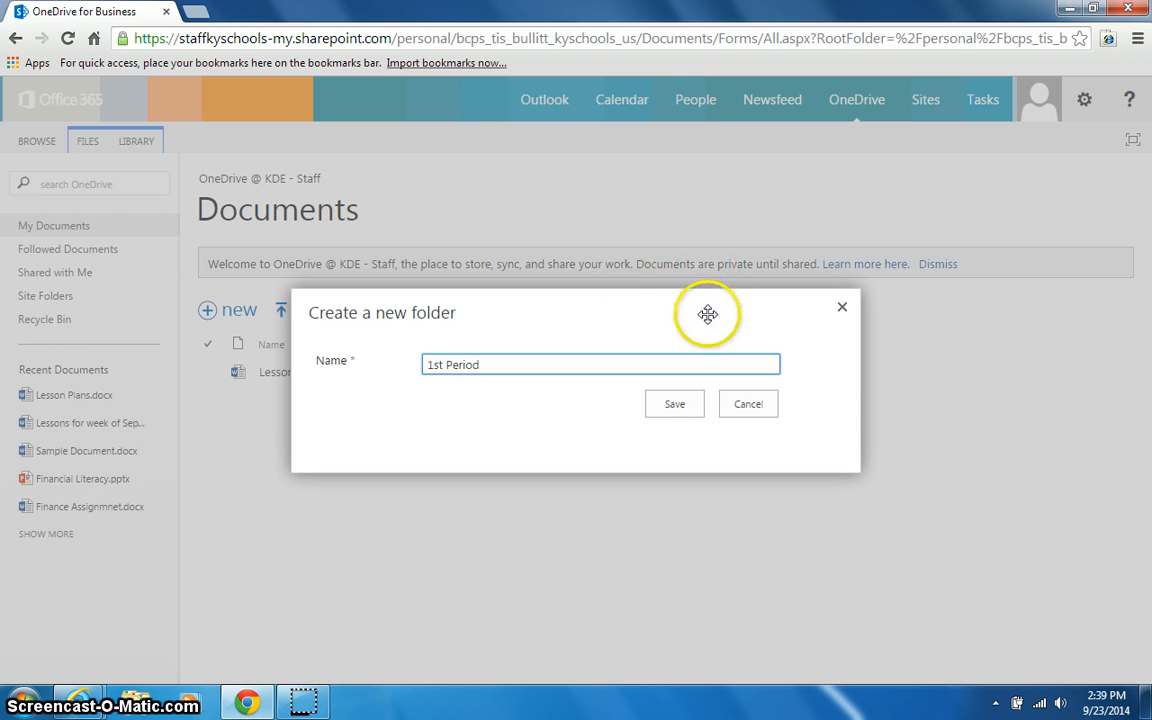
click(692, 407)
click(473, 577)
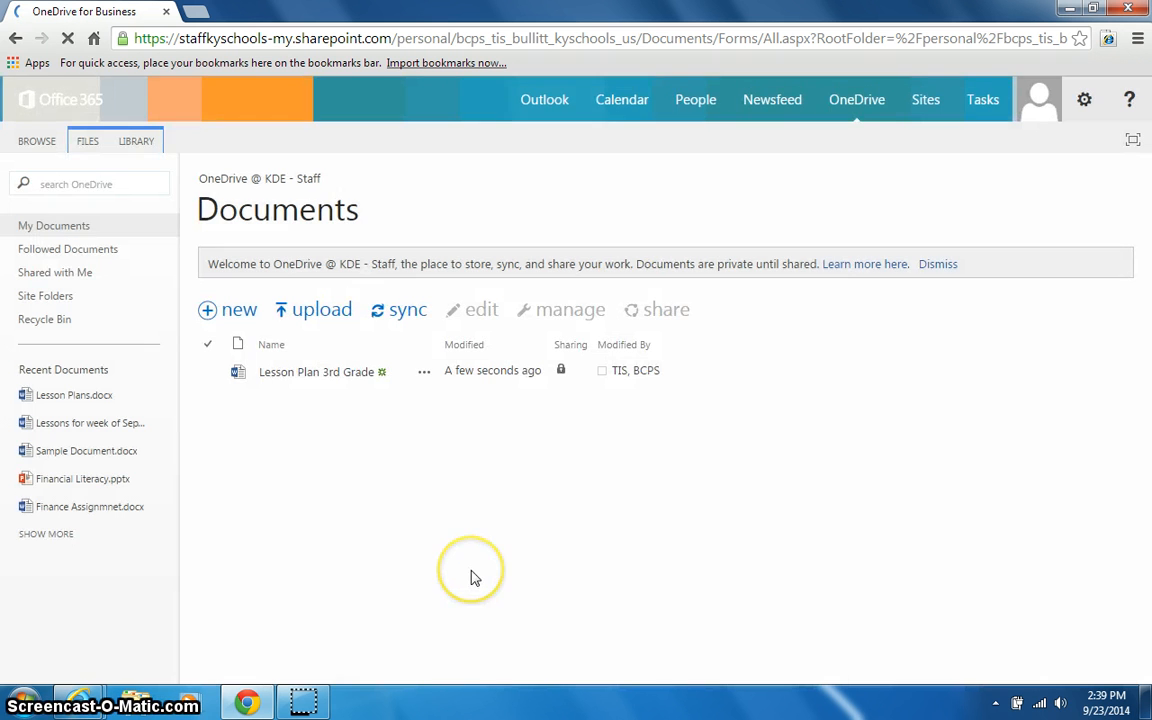
click(424, 548)
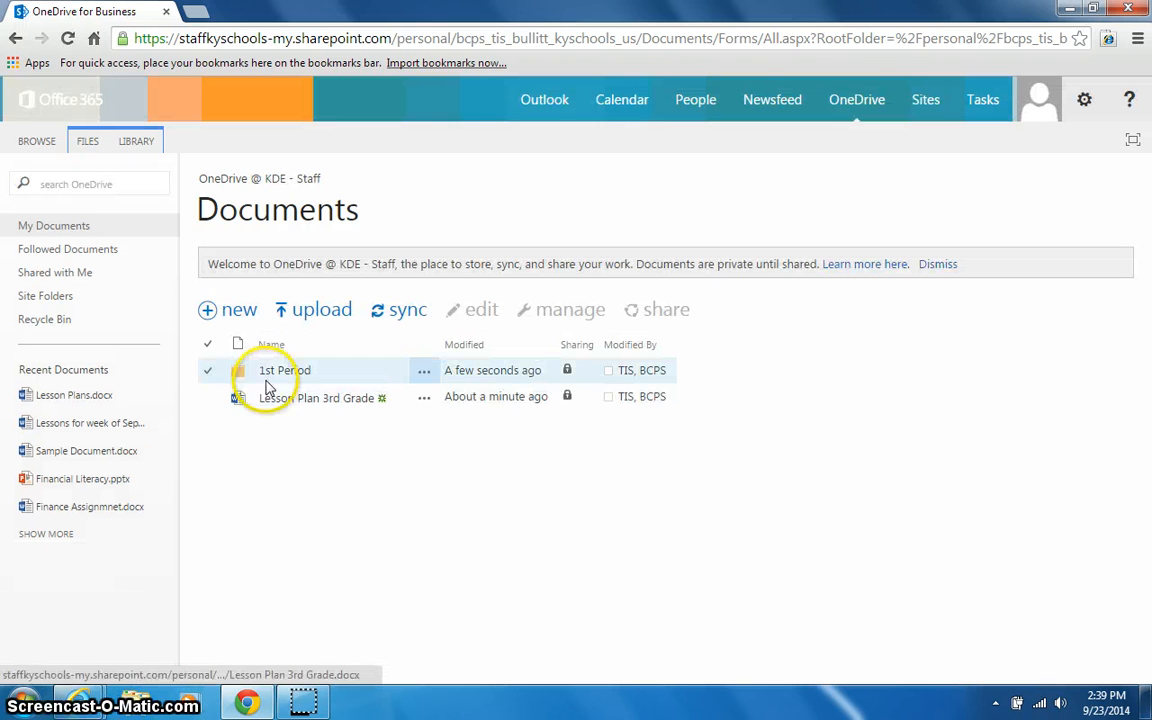
Move the "Lesson Plan 3rd Grade" document into the "1st Period" folder and open that folder
click(270, 415)
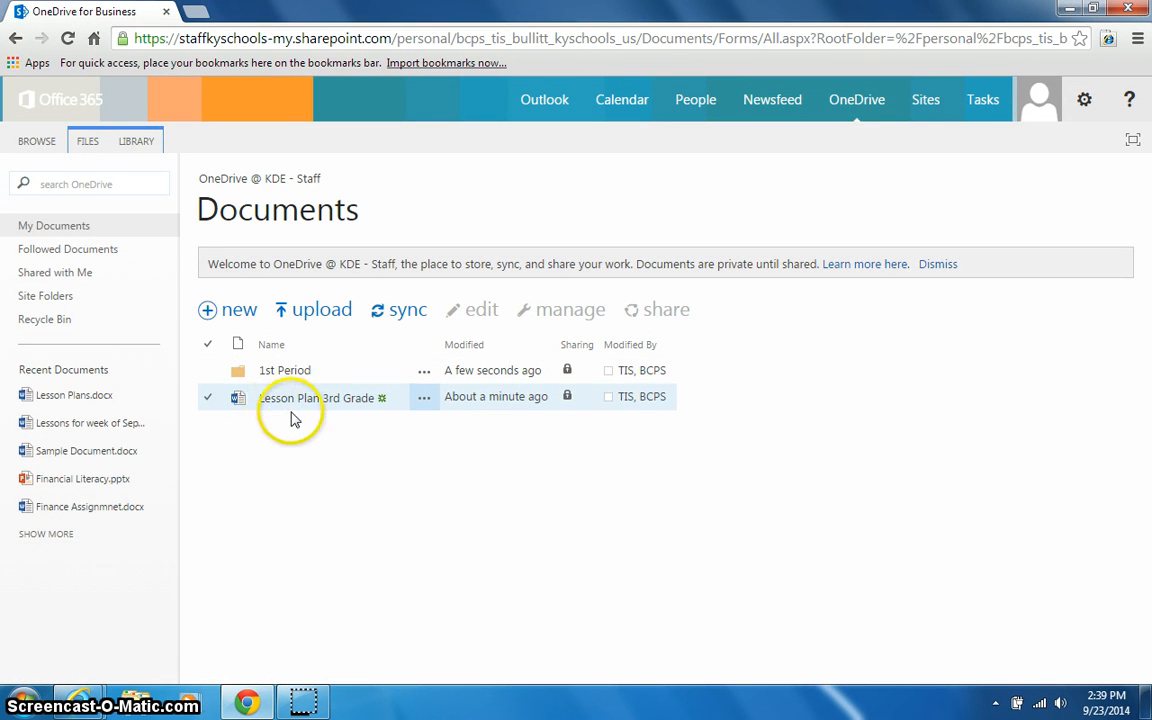
click(300, 415)
click(315, 414)
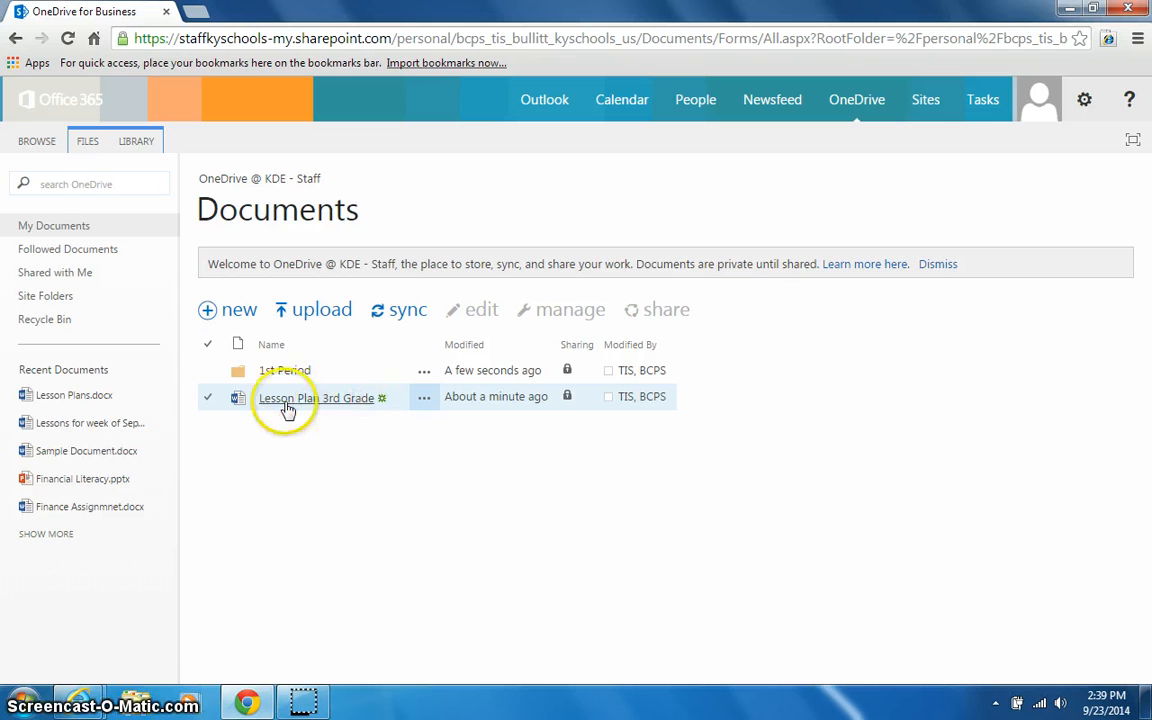
click(288, 411)
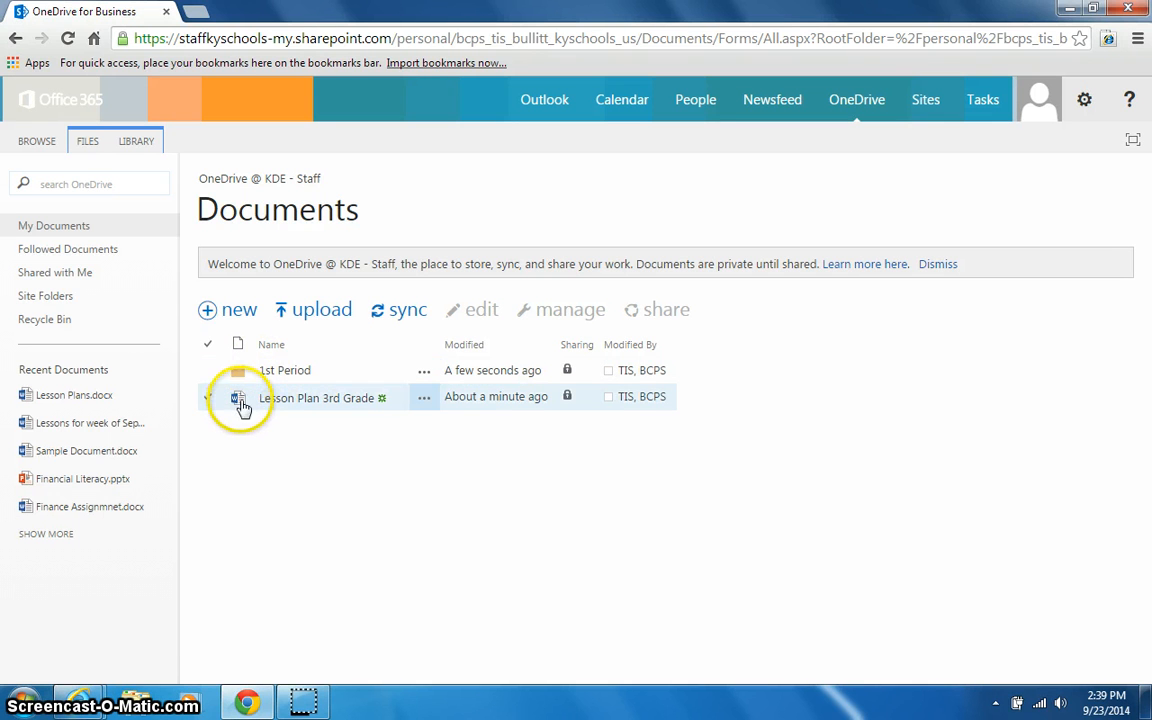
click(241, 401)
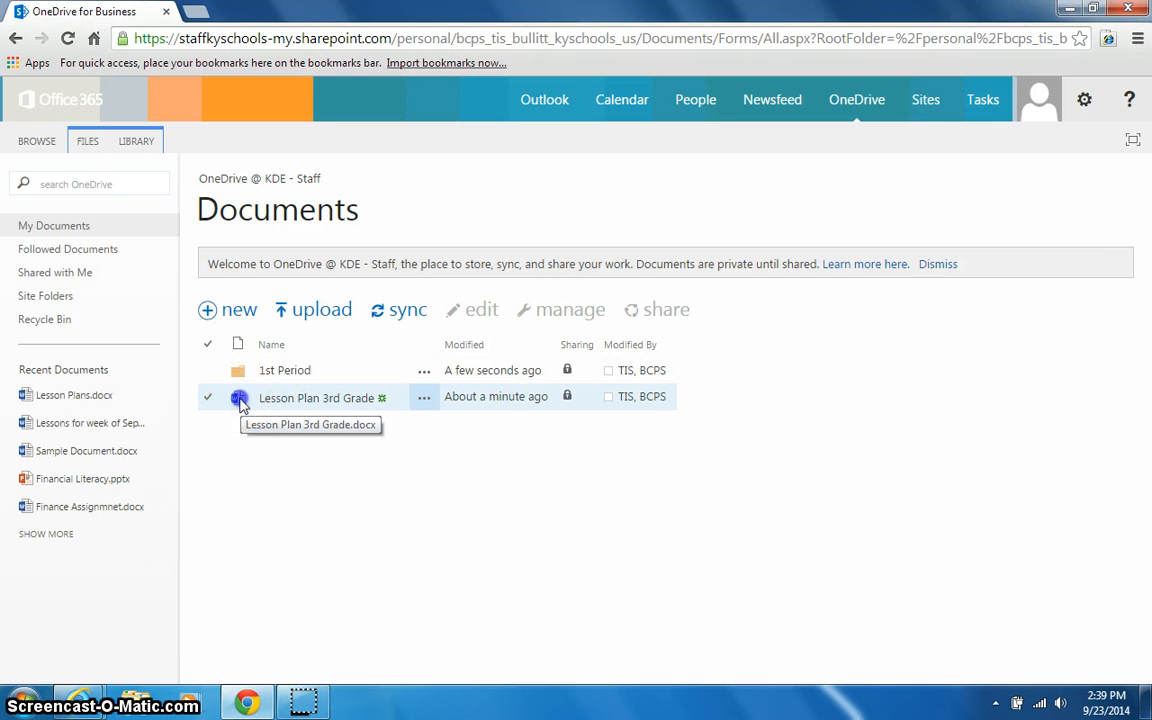
drag(241, 401, 272, 376)
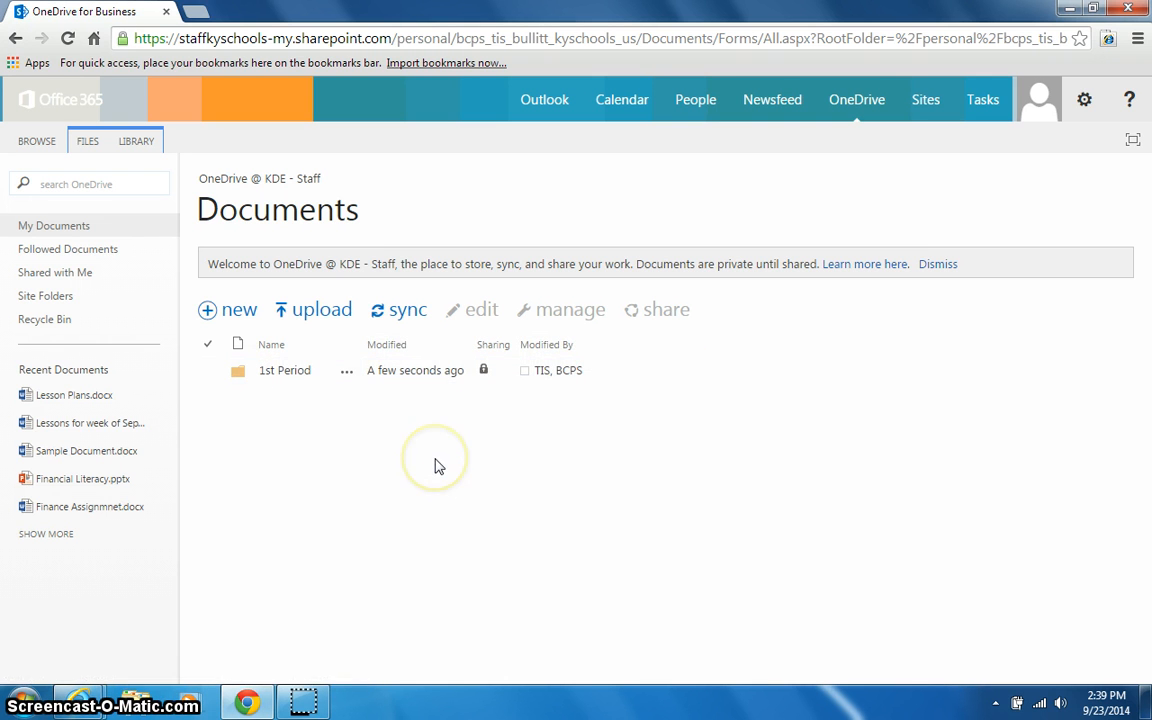
click(284, 375)
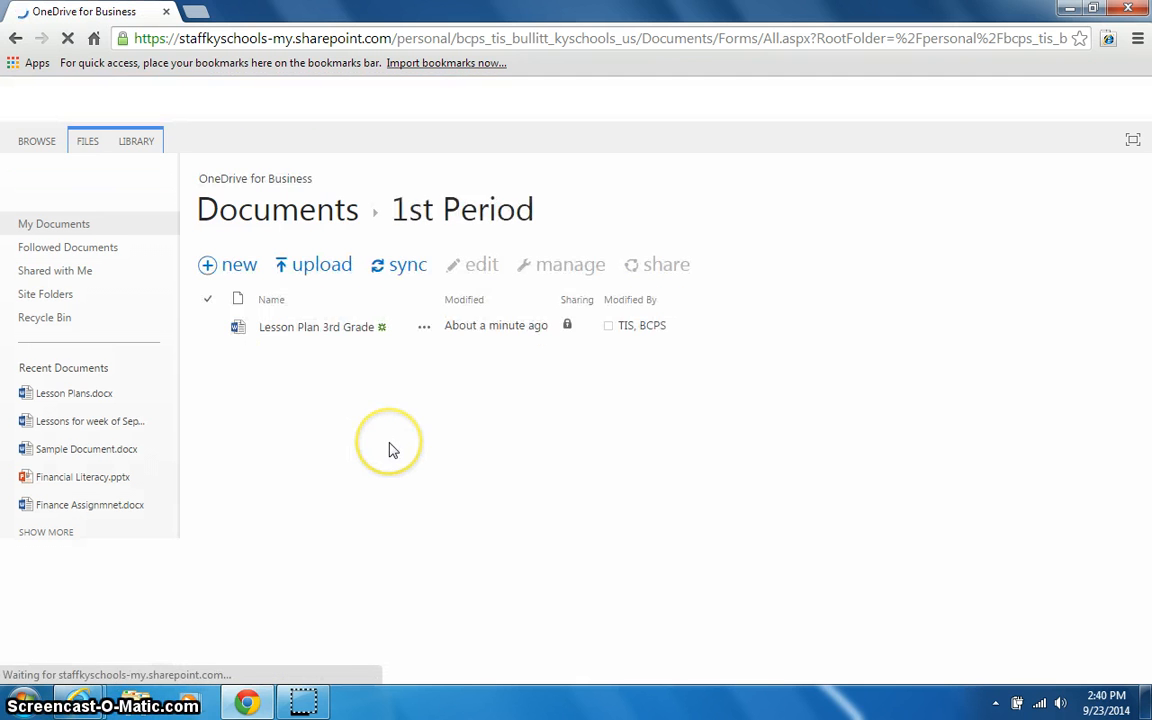